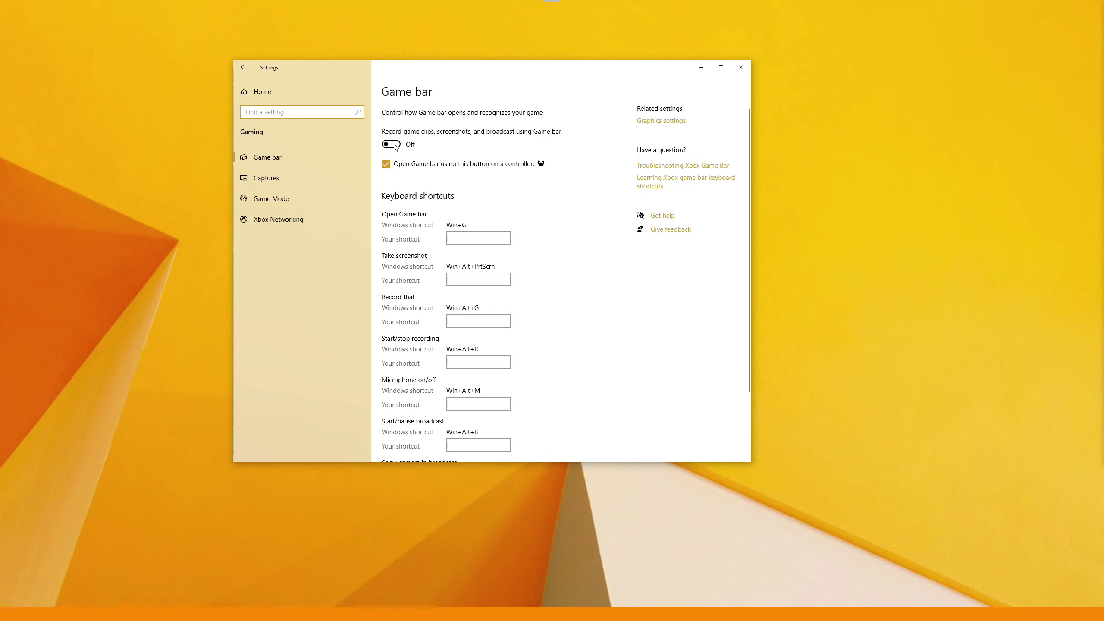
Turn on recording of game clips, screenshots and broadcasts using Game bar, and open the Game Bar overlay
left_click(394, 146)
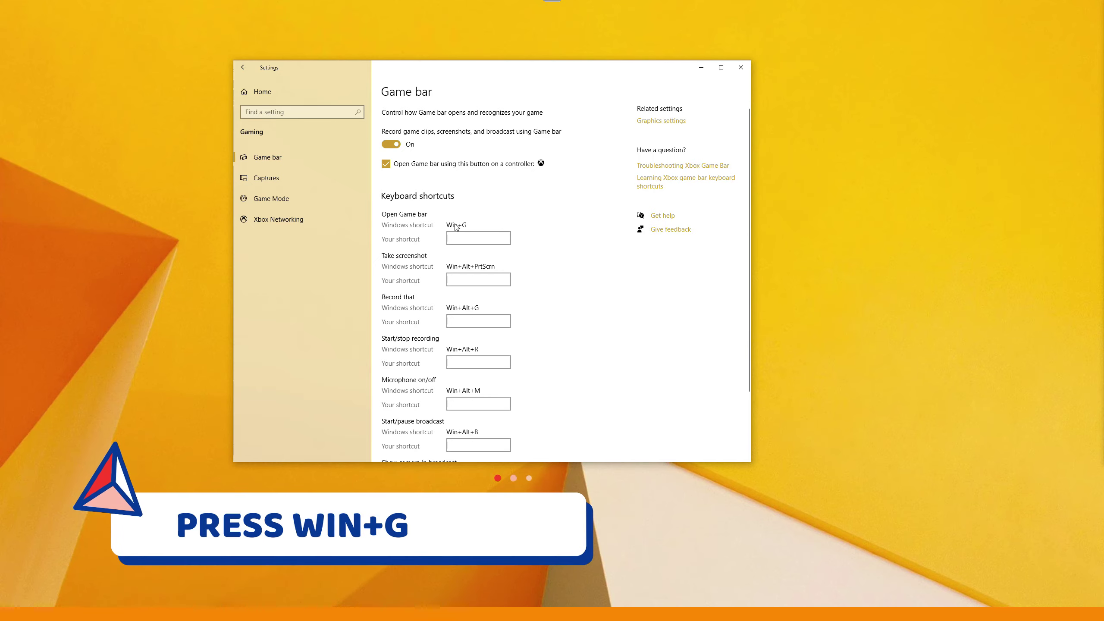
key("super+g")
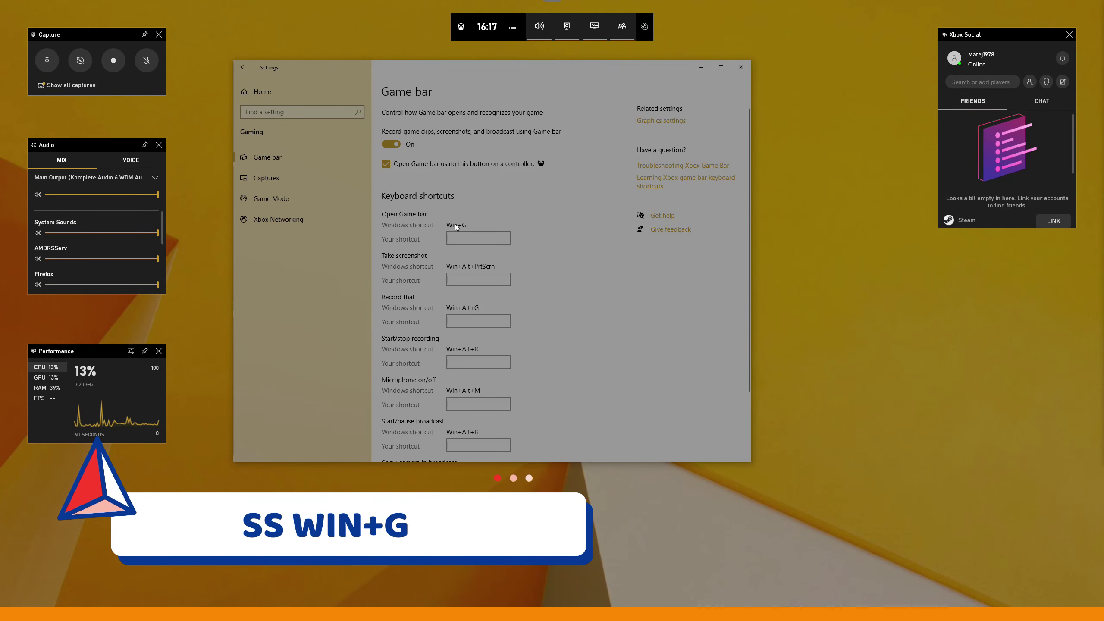
Hide and show the Audio and Capture widgets in the Game Bar overlay
left_click(538, 28)
left_click(538, 28)
left_click(538, 28)
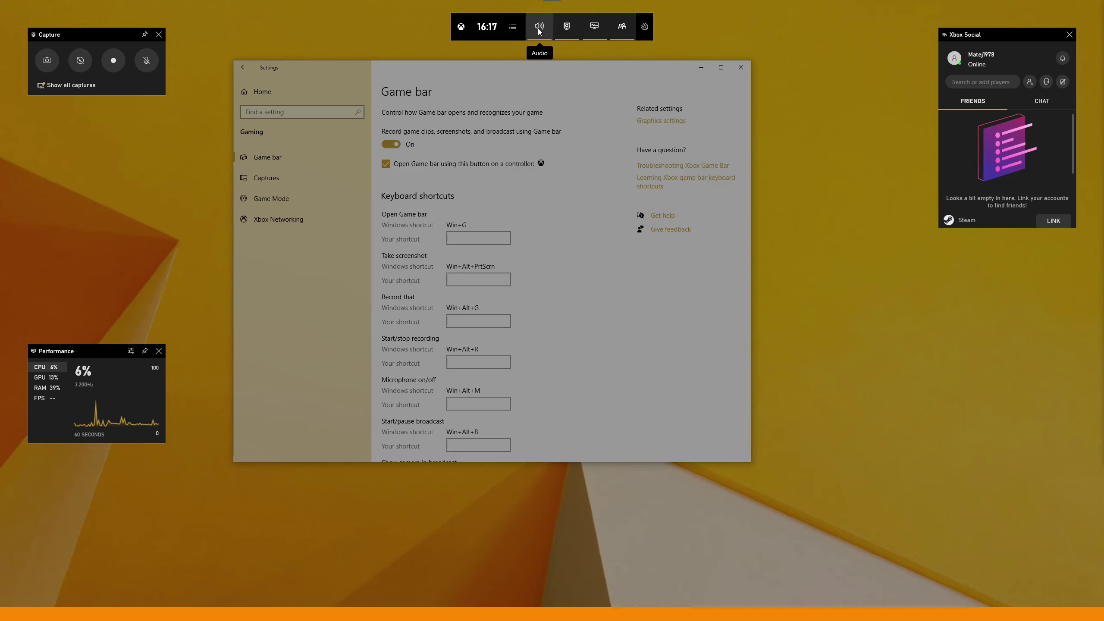
left_click(538, 28)
left_click(565, 28)
left_click(565, 28)
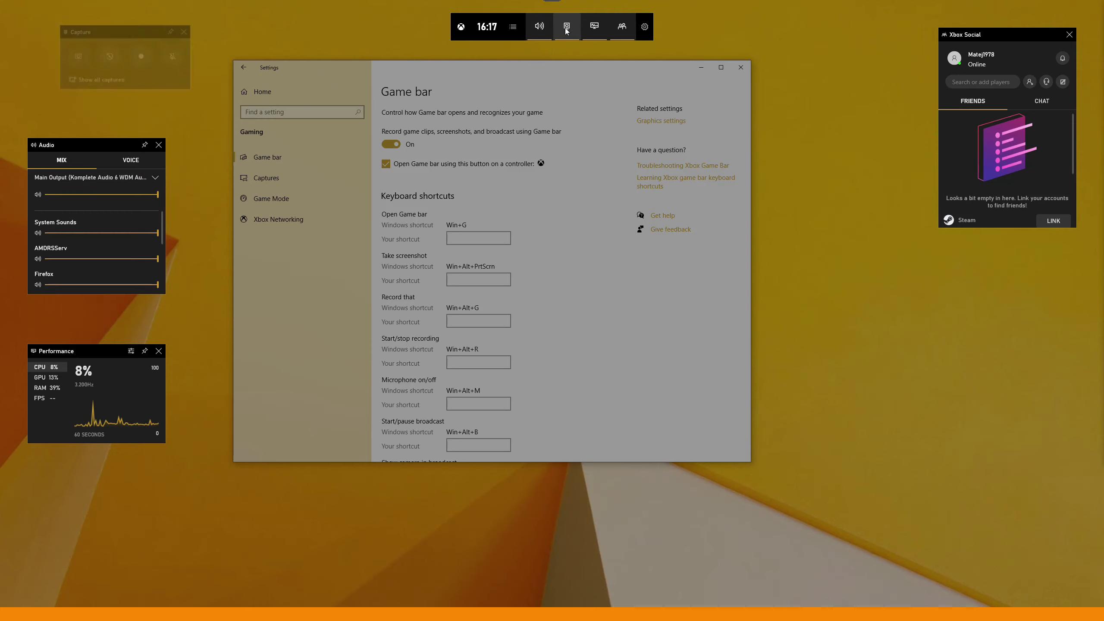
left_click(565, 28)
left_click(565, 28)
Hide and show the Performance and Xbox Social widgets in the overlay
left_click(588, 28)
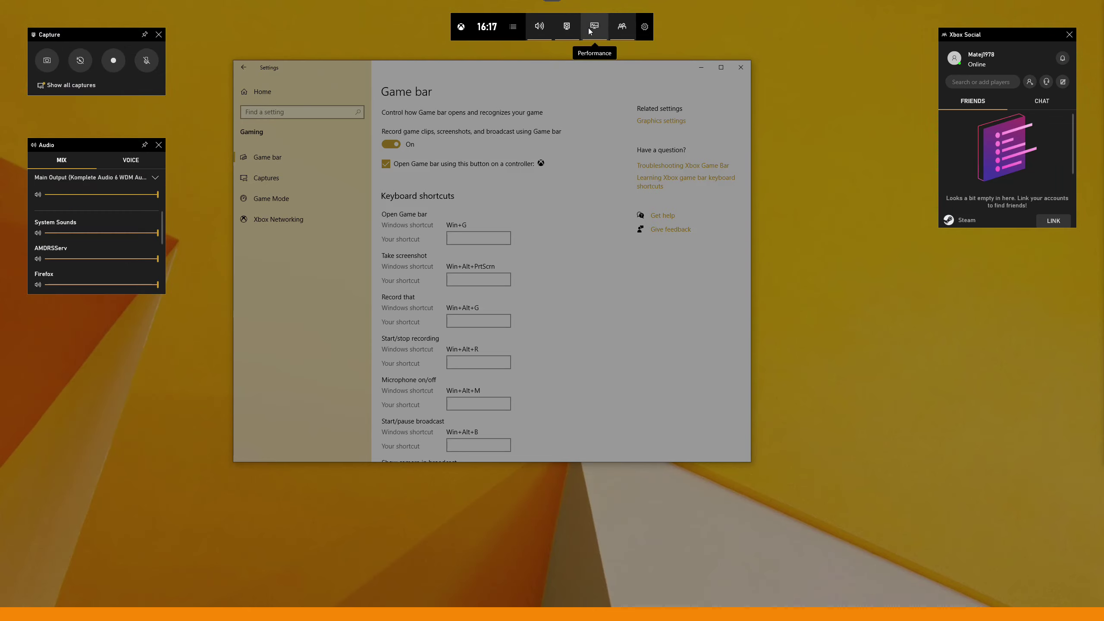
left_click(588, 28)
left_click(588, 28)
left_click(588, 28)
left_click(618, 28)
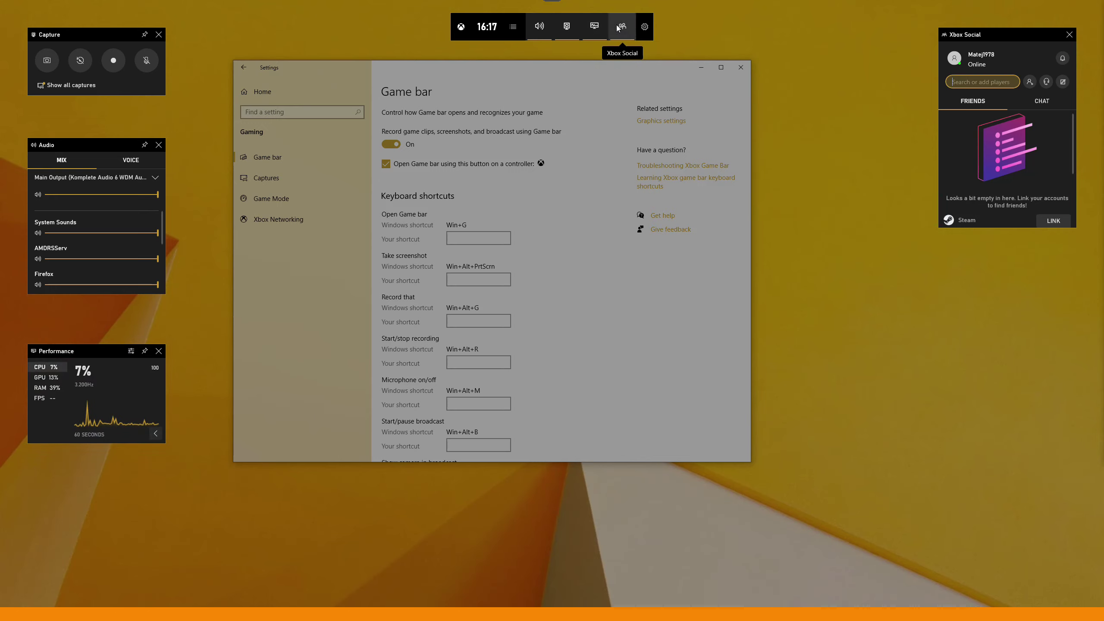
left_click(618, 28)
left_click(618, 28)
left_click(618, 28)
Review the Game Bar settings from Accounts and Shortcuts through Capturing, Notifications, Party chat and Feedback, and close them
left_click(643, 27)
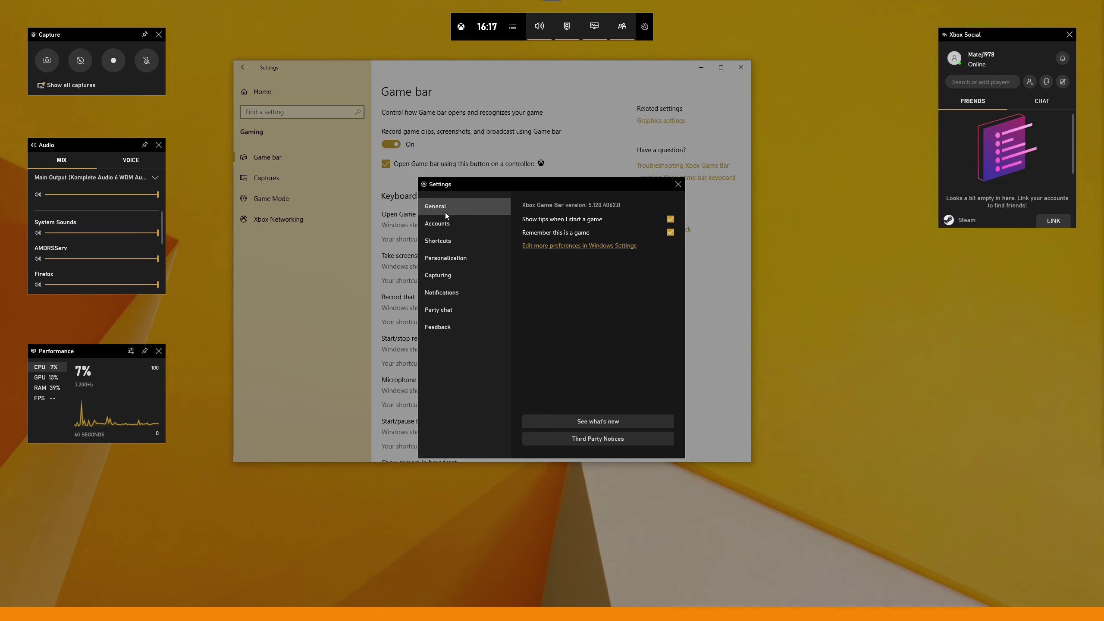
left_click(437, 223)
left_click(438, 245)
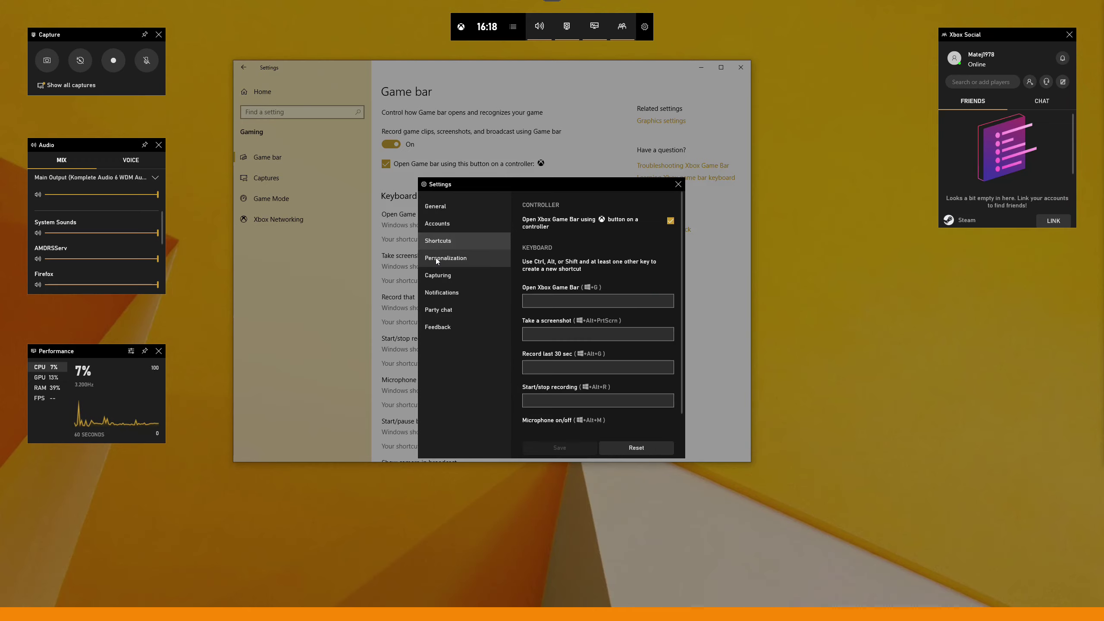
left_click(436, 258)
left_click(436, 275)
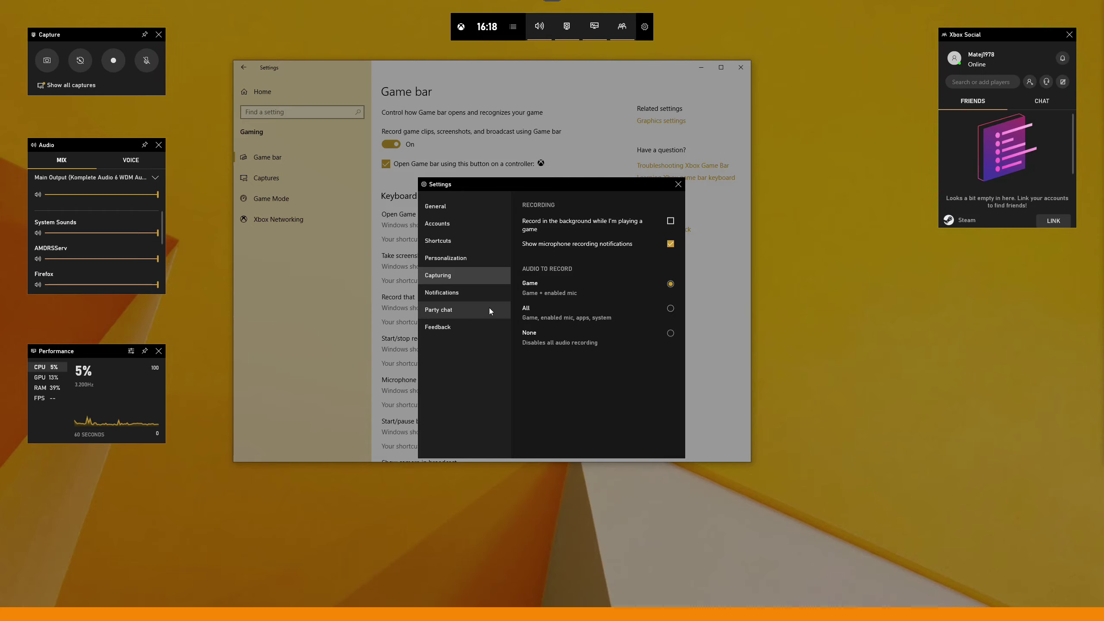
left_click(453, 296)
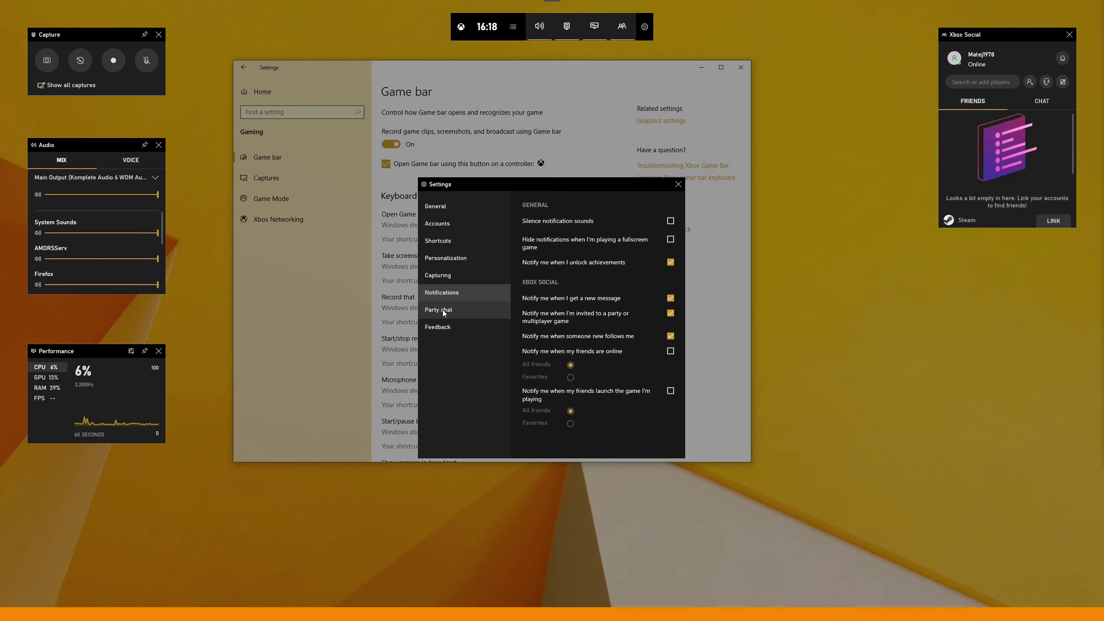
left_click(445, 308)
left_click(445, 328)
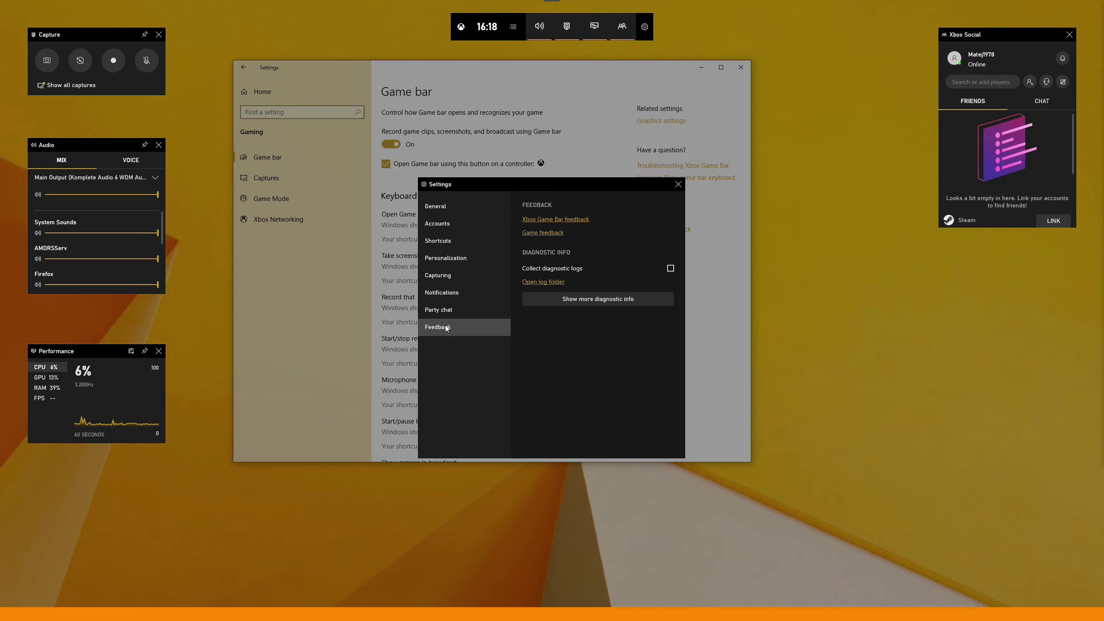
left_click(679, 185)
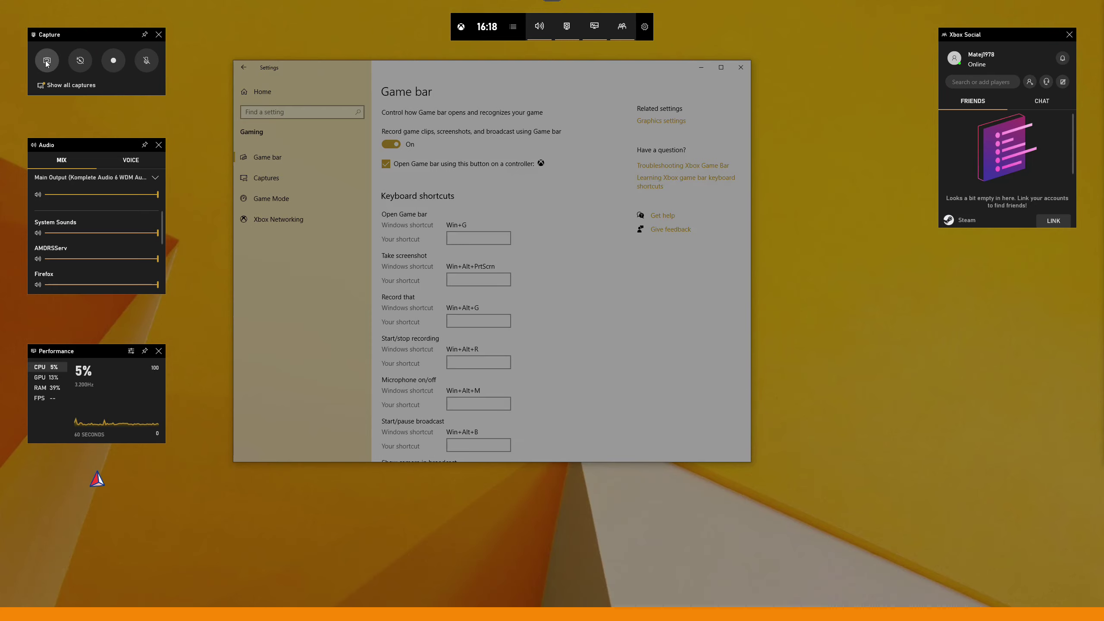
Start recording the Settings window with Game Bar and dismiss the overlay
left_click(114, 62)
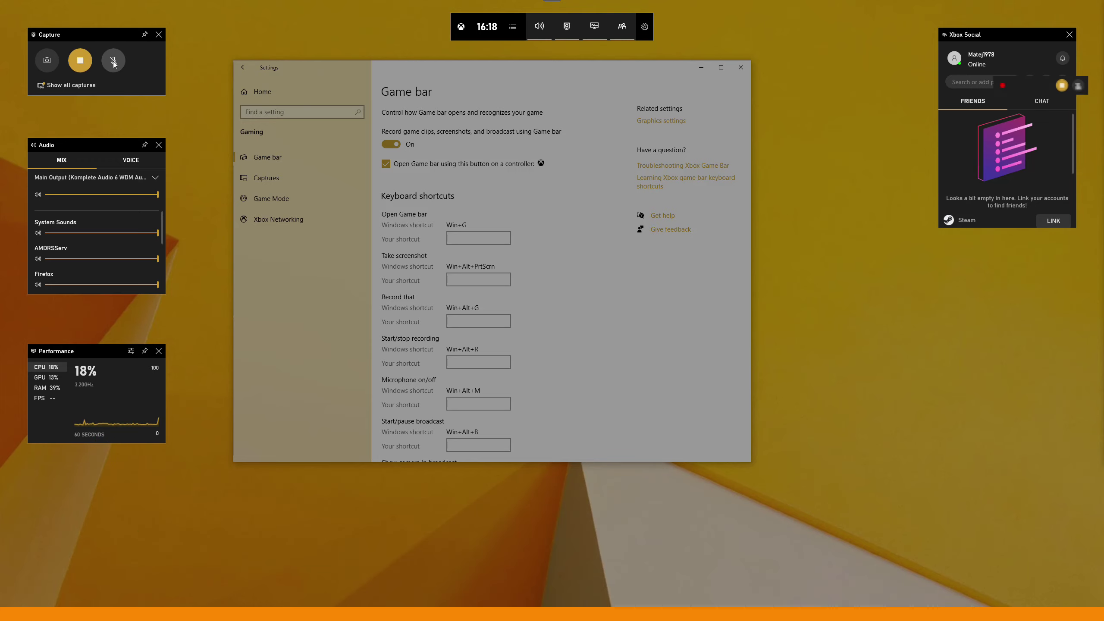
left_click(873, 163)
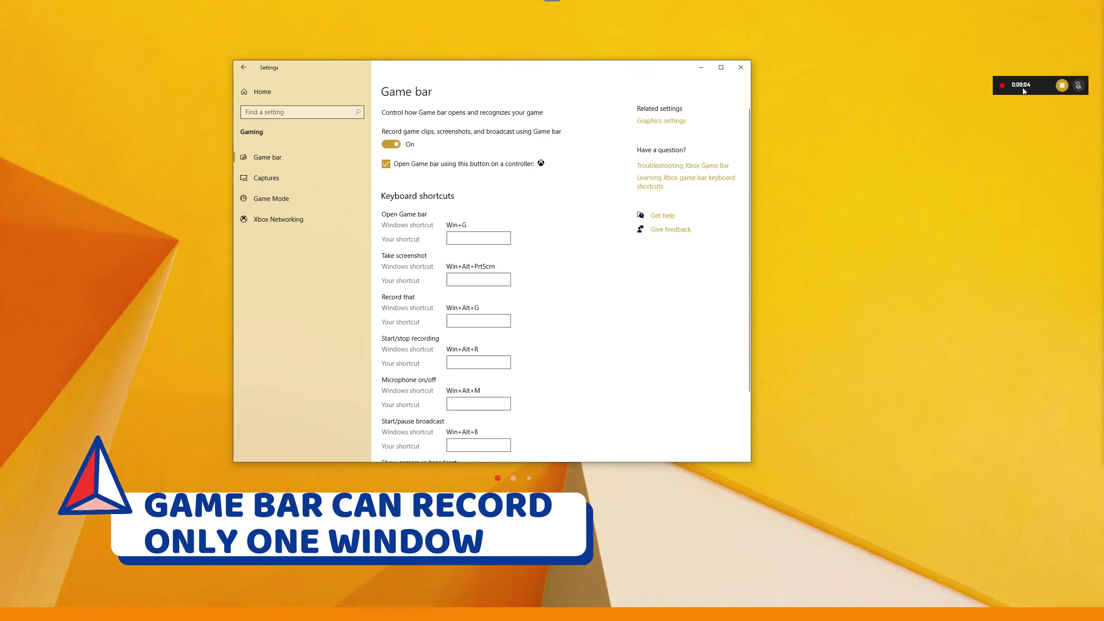
Examine the Captures settings for maximum recording length, audio quality, video frame rate and video quality
left_click(270, 183)
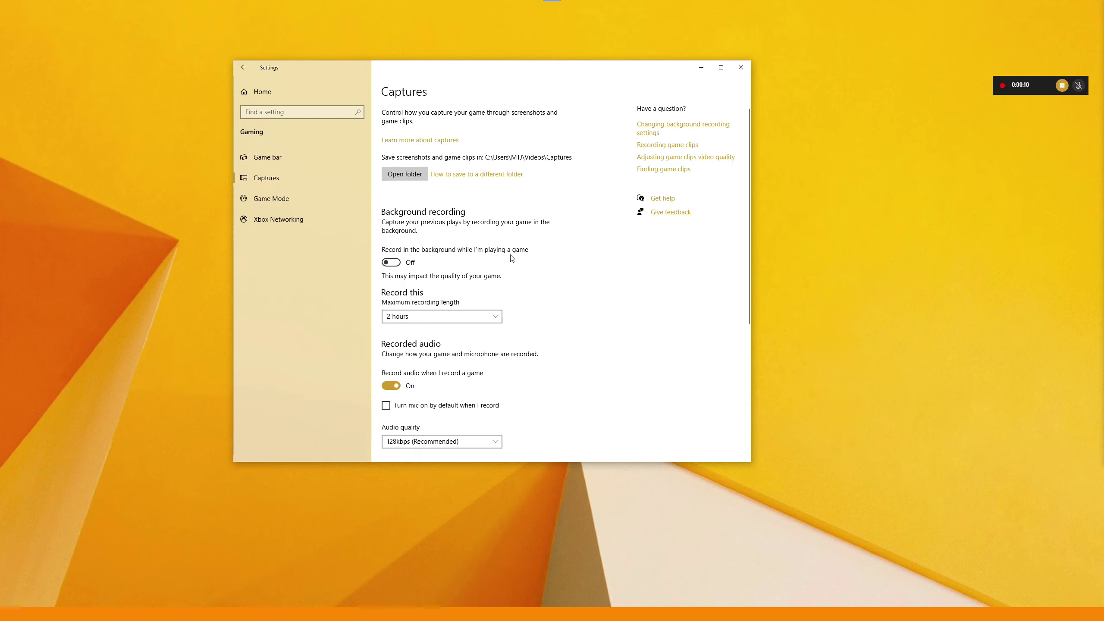
left_click(424, 320)
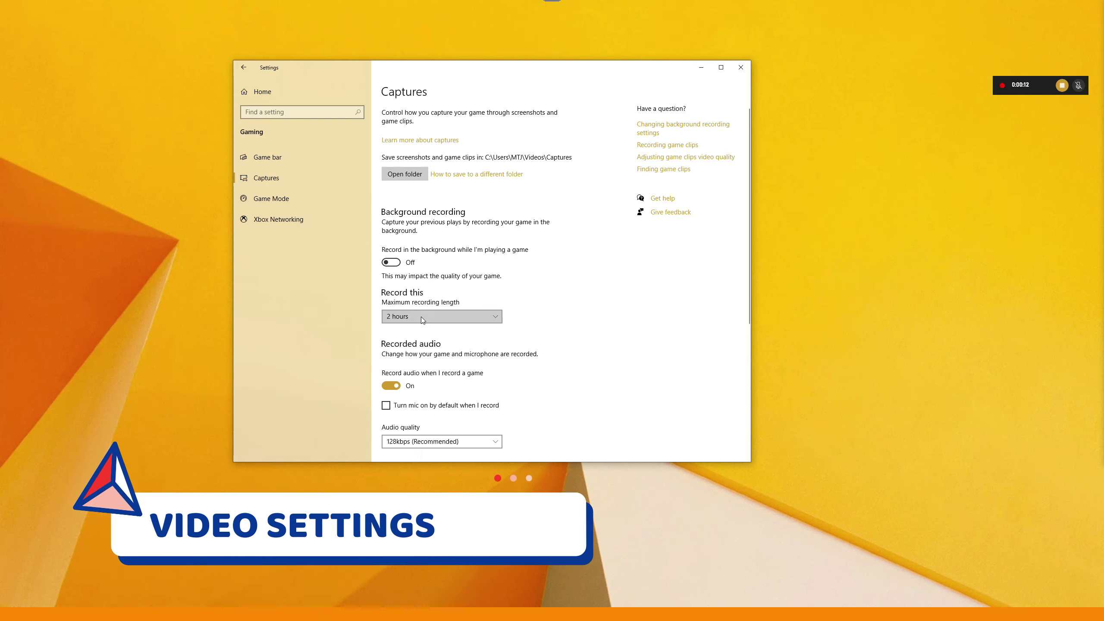
left_click(395, 319)
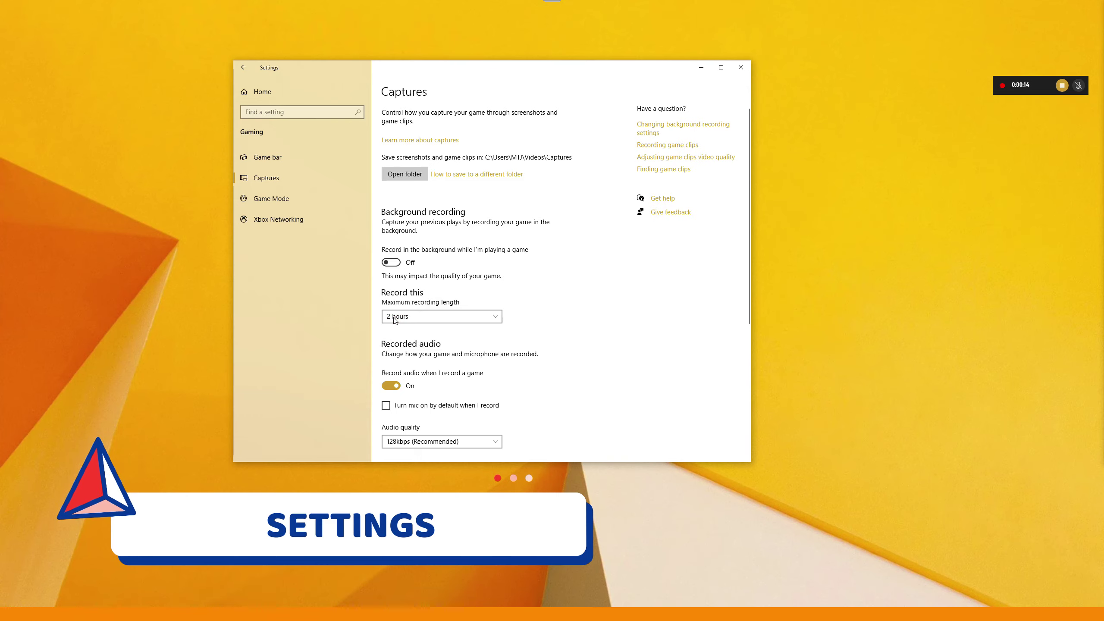
scroll(473, 255, "down", 1)
scroll(472, 254, "down", 4)
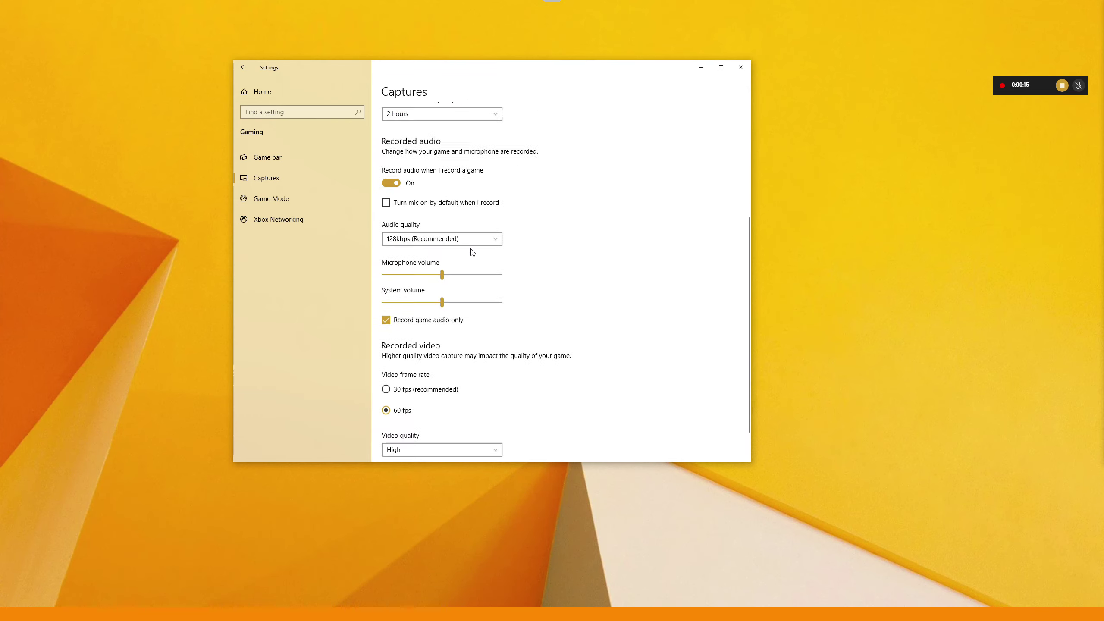
left_click(461, 201)
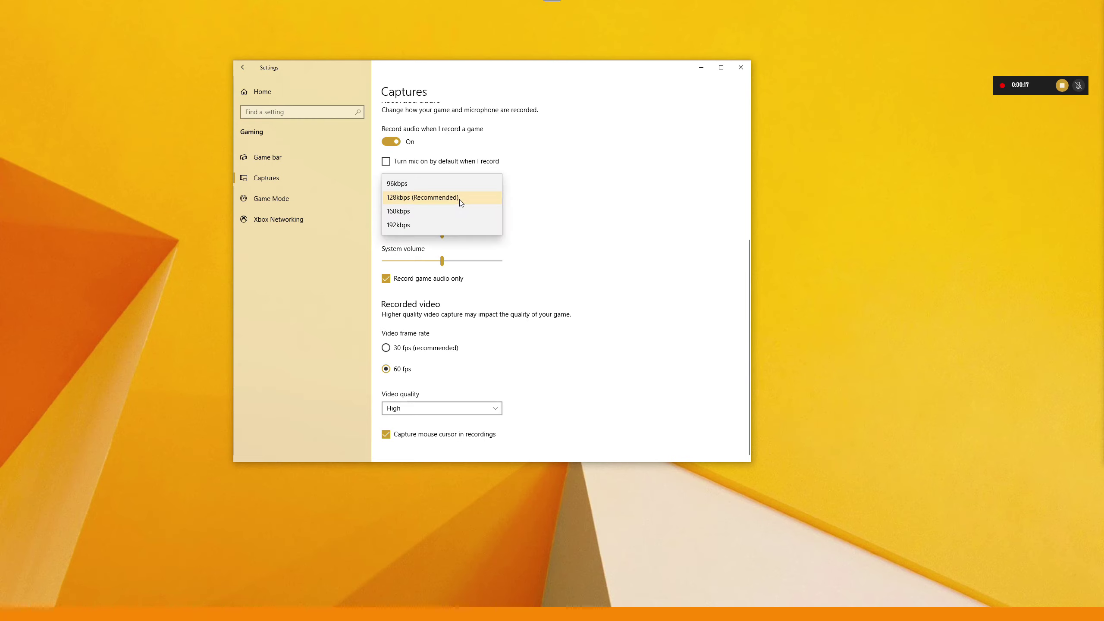
left_click(396, 198)
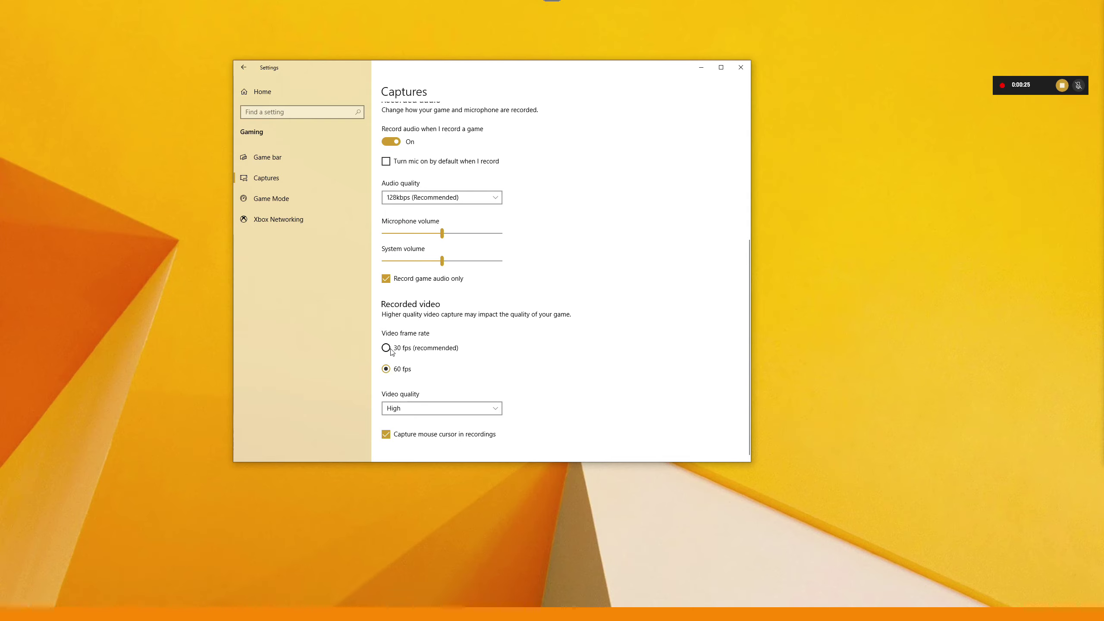
left_click(433, 410)
left_click(417, 406)
Stop the recording and open the saved clip's folder from the recording notification
left_click(1062, 85)
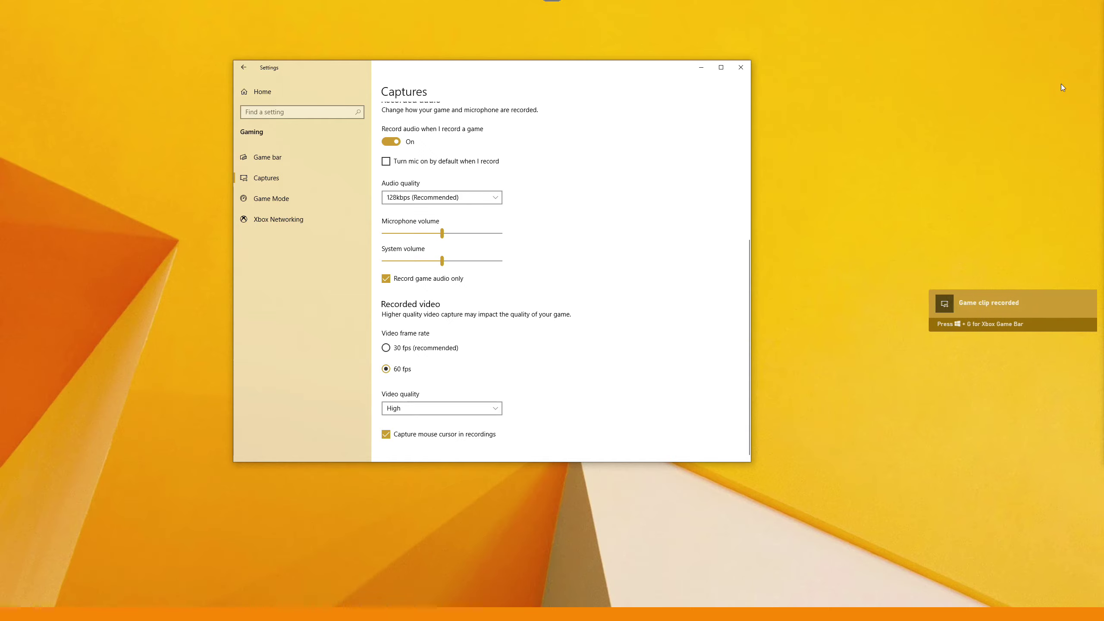
left_click(964, 306)
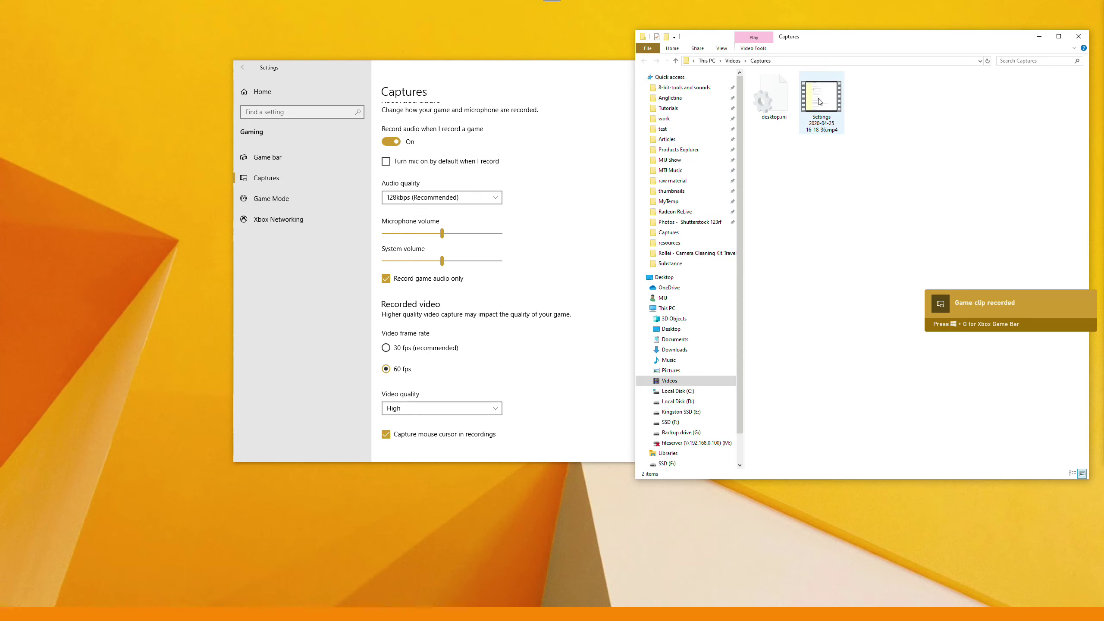
Check the save location in the Captures settings and open the captures folder from there
left_click(272, 184)
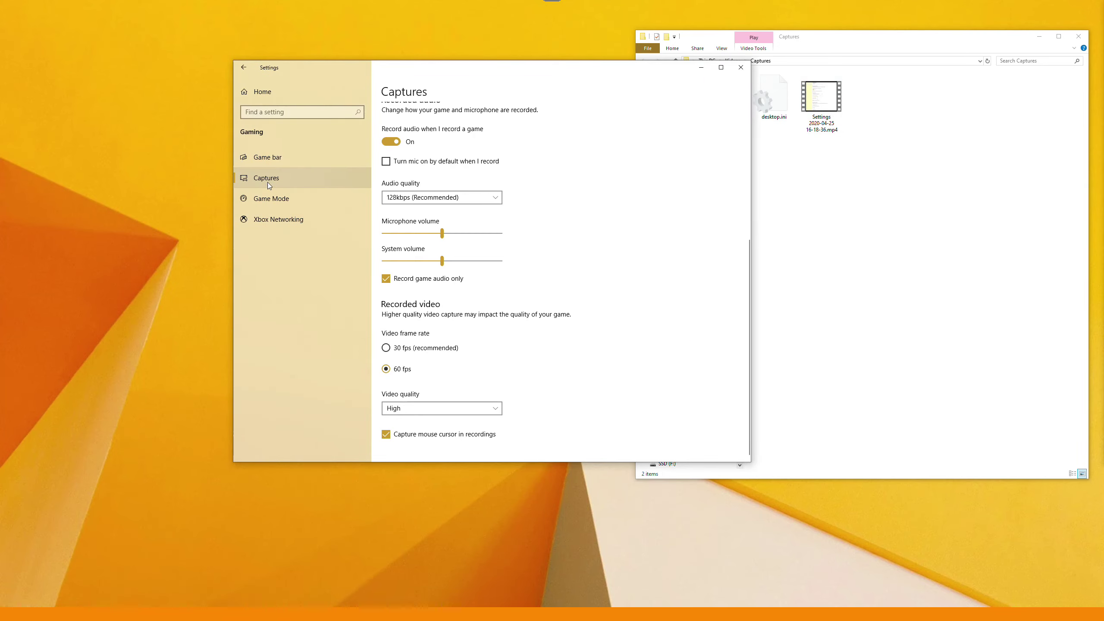
scroll(539, 204, "up", 5)
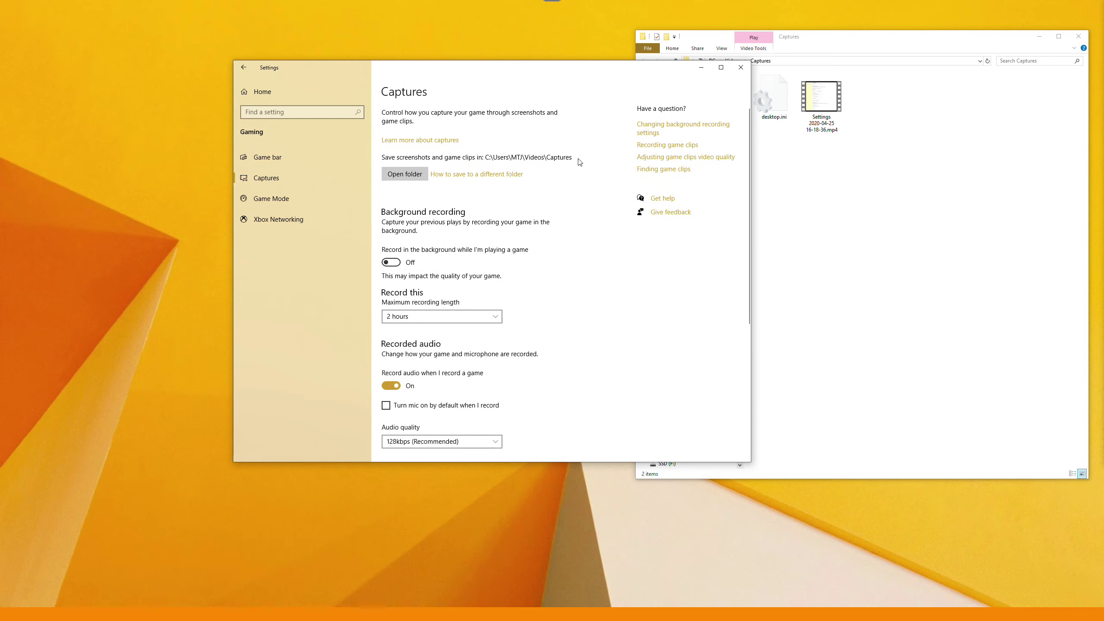
left_click(404, 174)
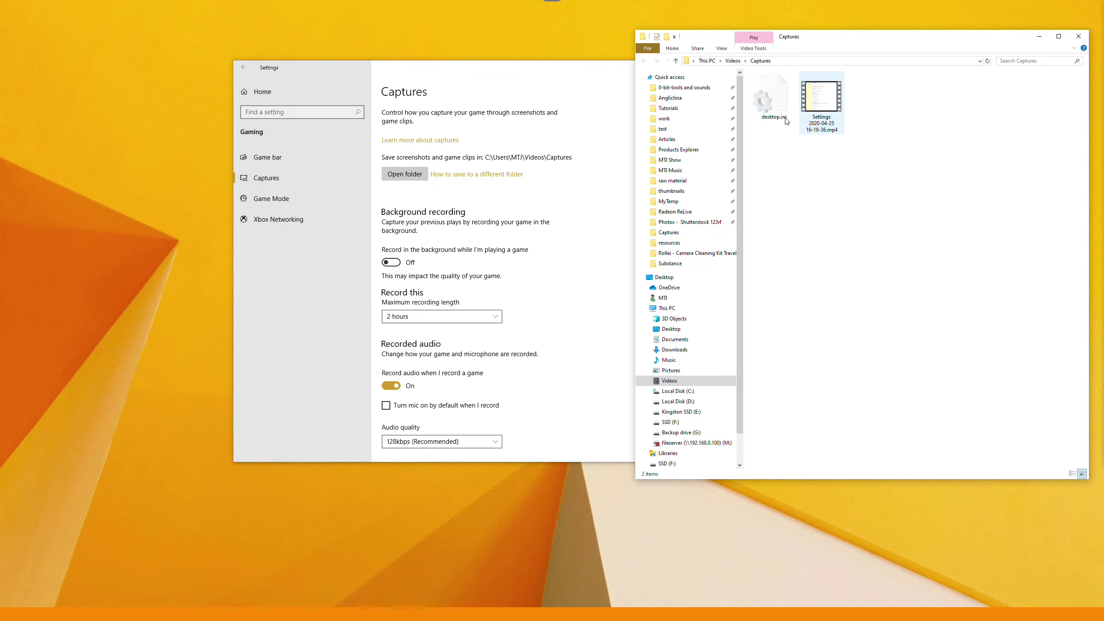
Open the Game Bar overlay from the Game bar settings page and show all captures in the Gallery
left_click(266, 157)
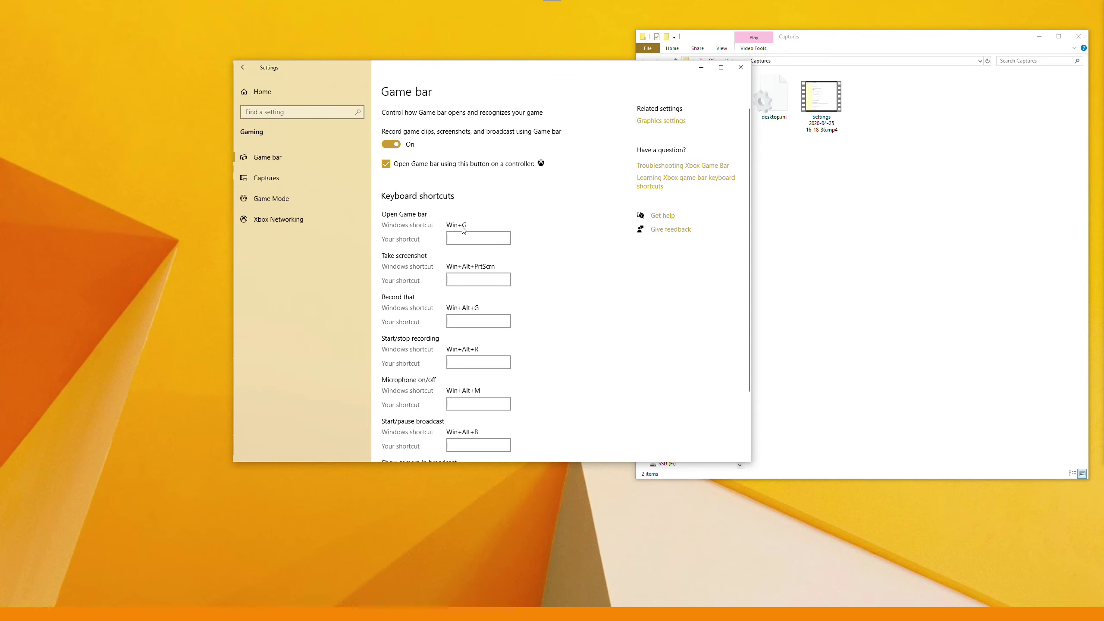
key("super+g")
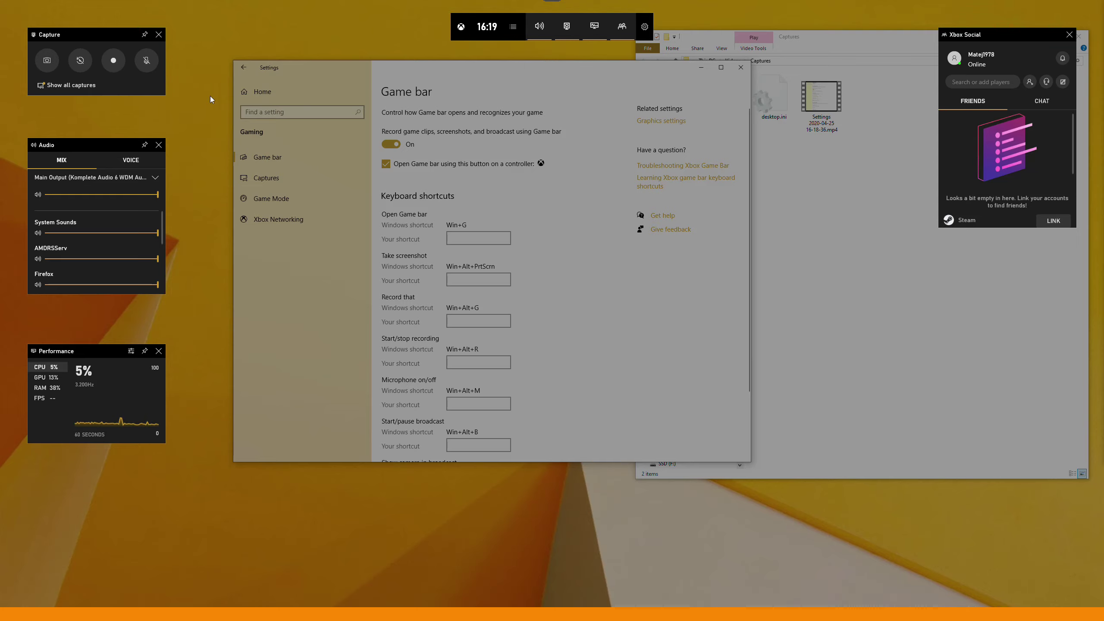
left_click(64, 86)
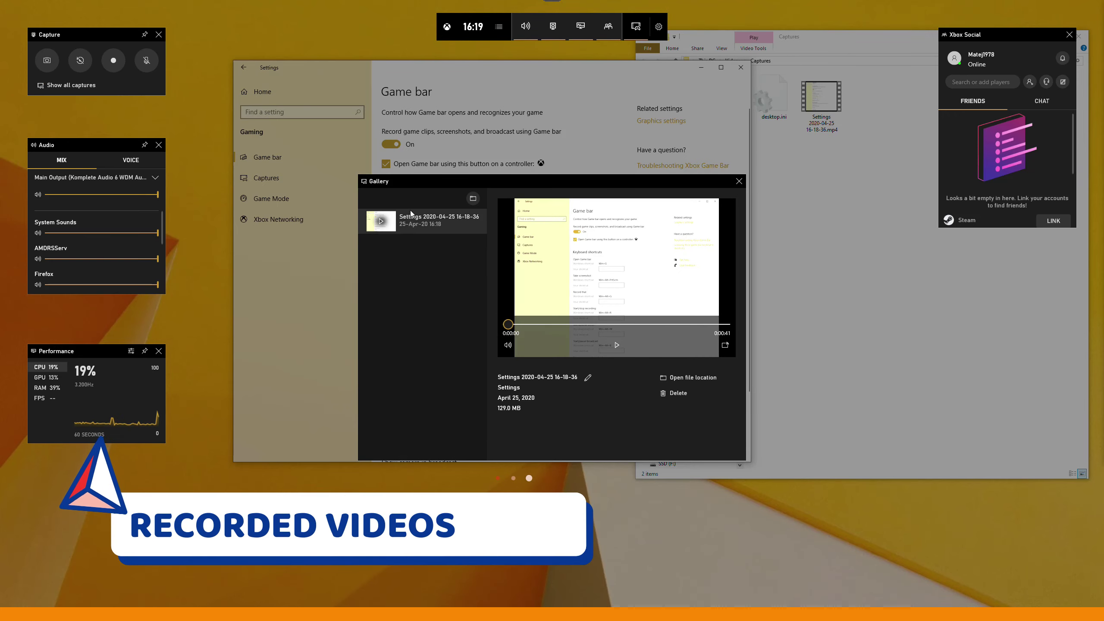
key("Escape")
key("super+g")
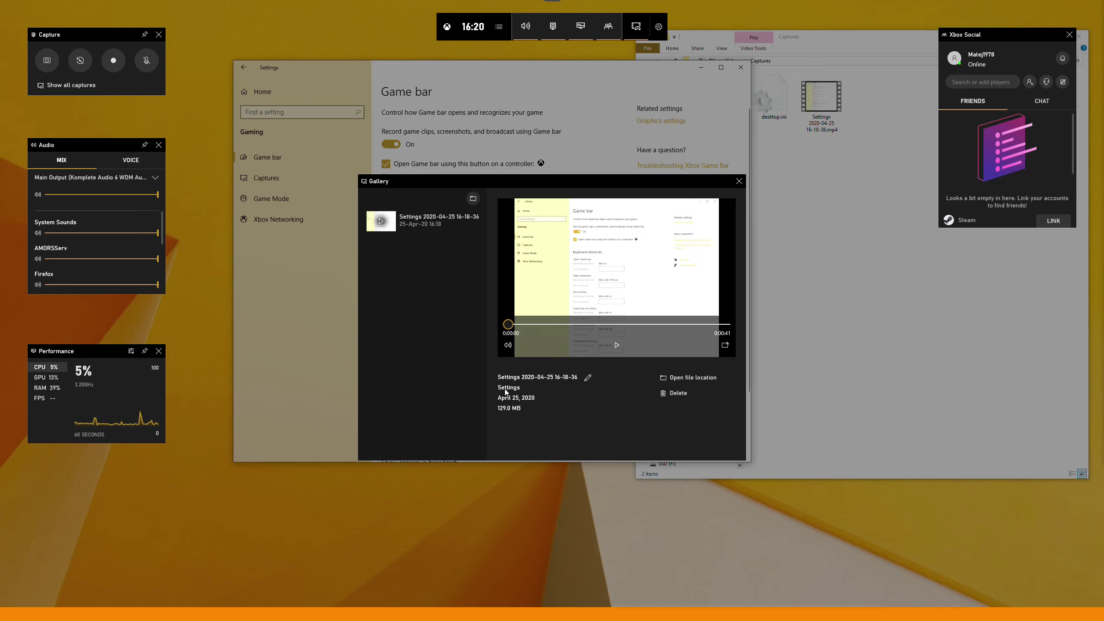
left_click(588, 378)
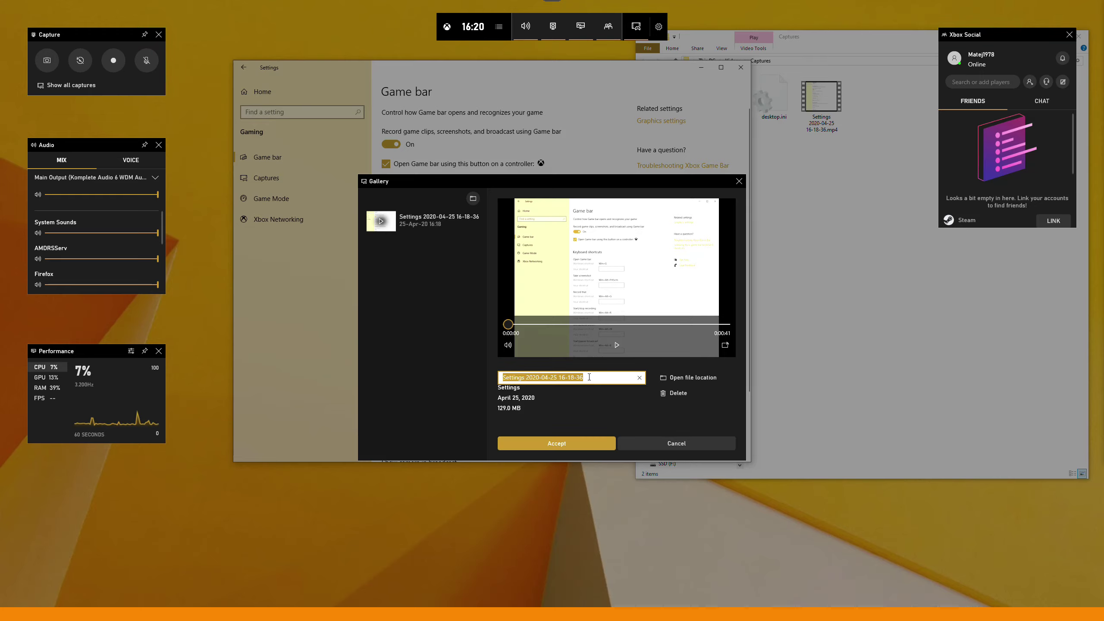
left_click(586, 412)
left_click(656, 444)
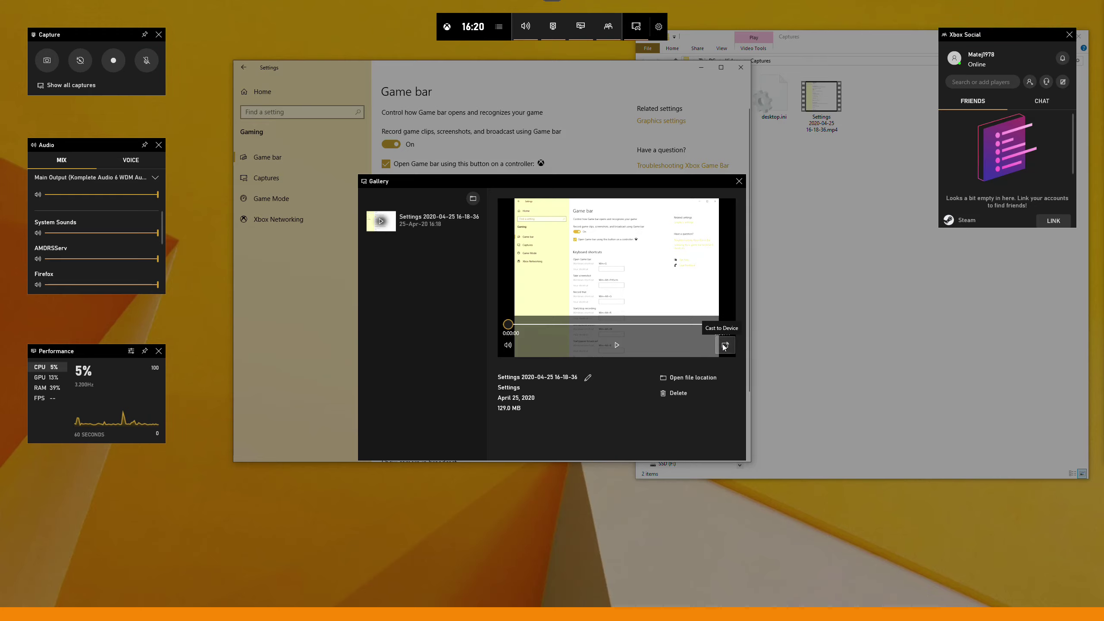
Play the recorded clip in the Gallery preview and close the Game Bar overlay
left_click(620, 344)
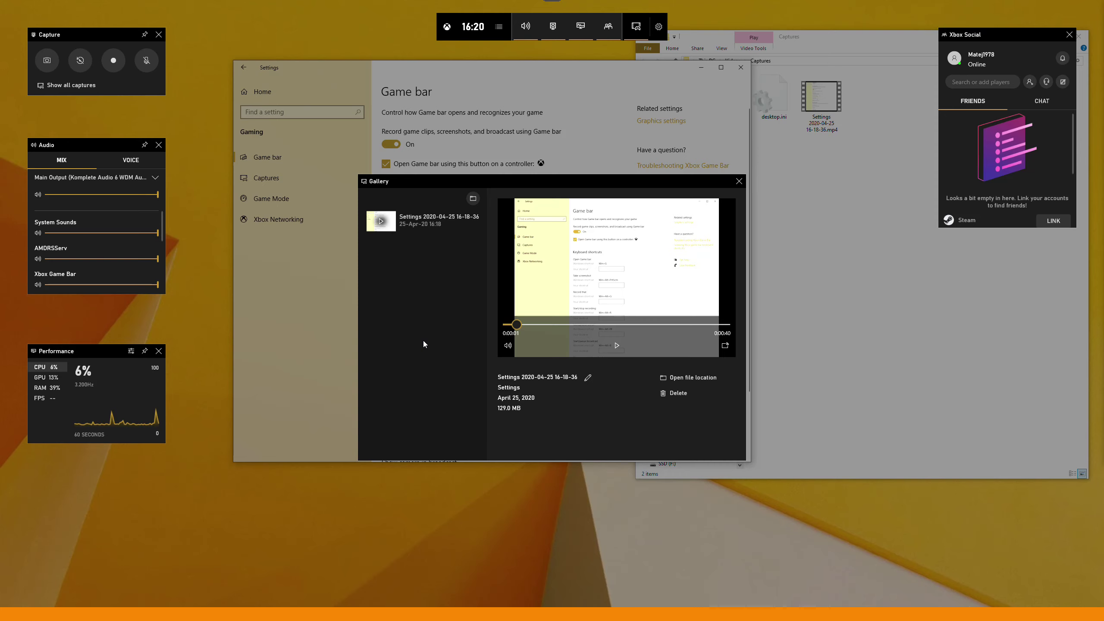
key("super+g")
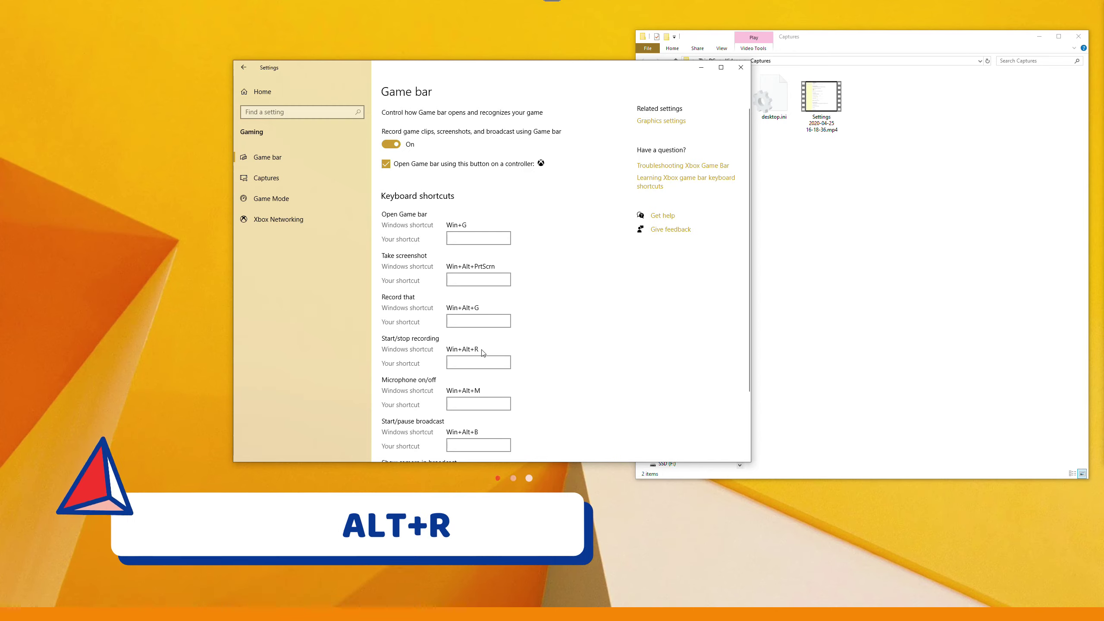
Record another short clip of the Settings window without the overlay and open its folder from the notification
key("super+alt+r")
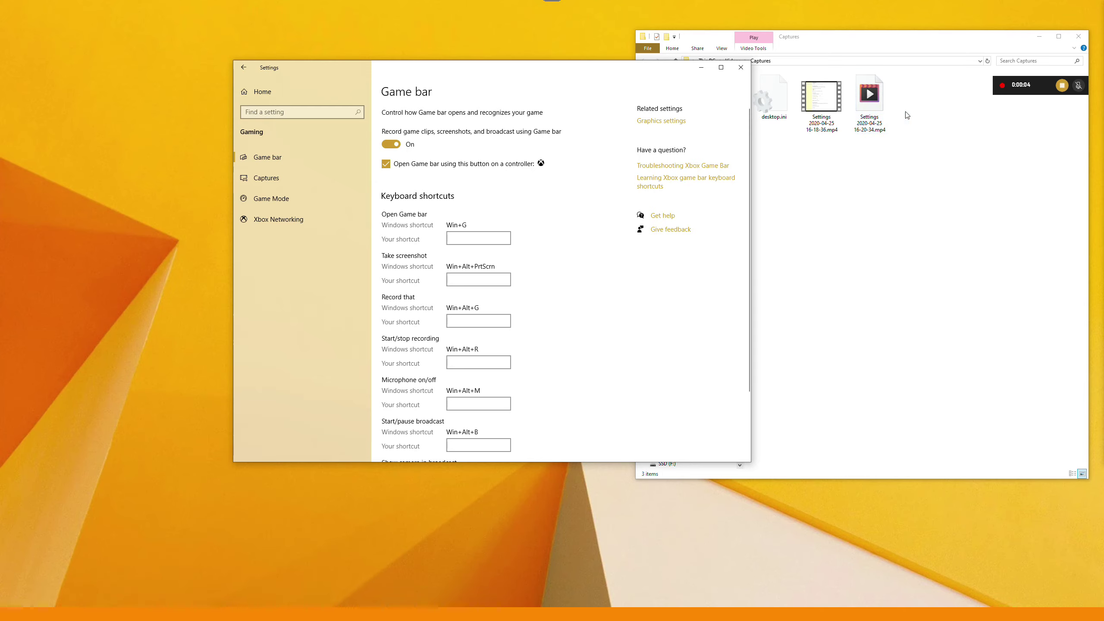
left_click(1060, 86)
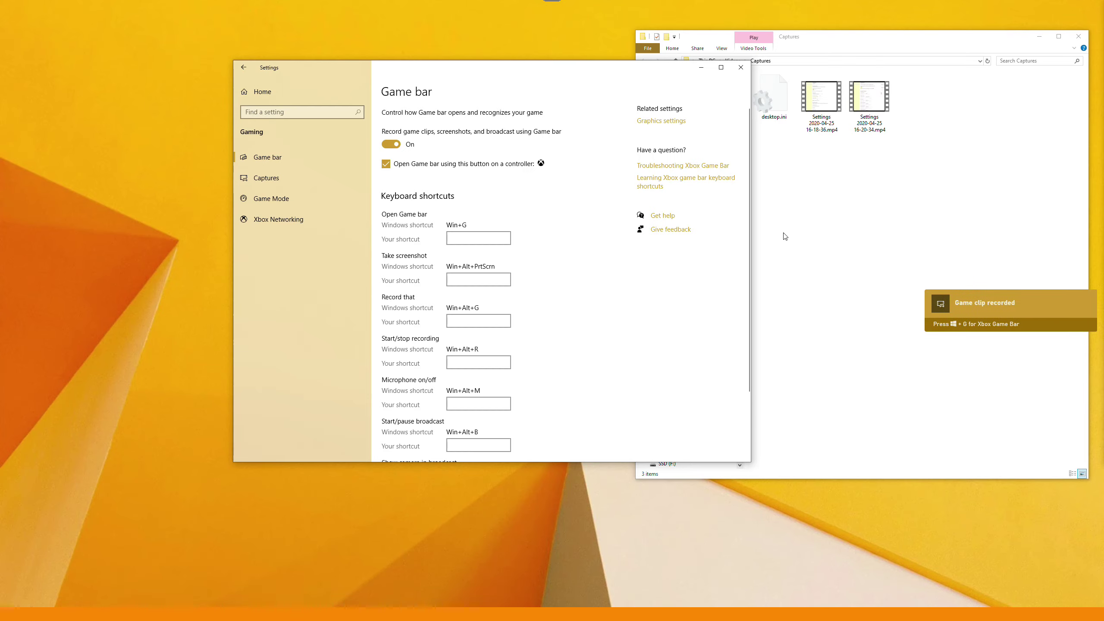
left_click(962, 301)
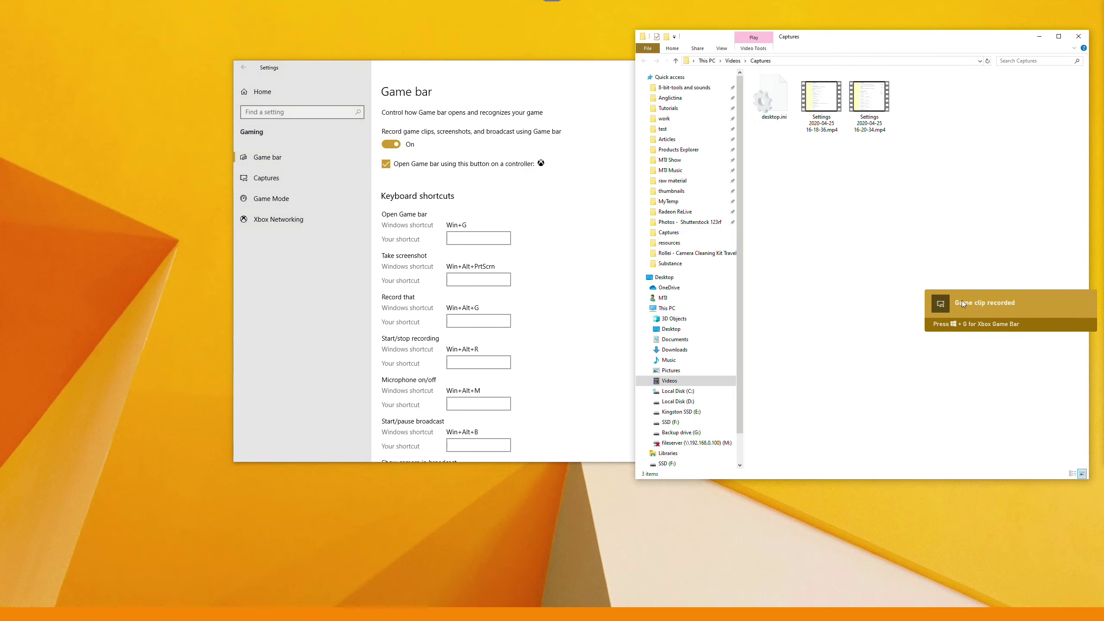